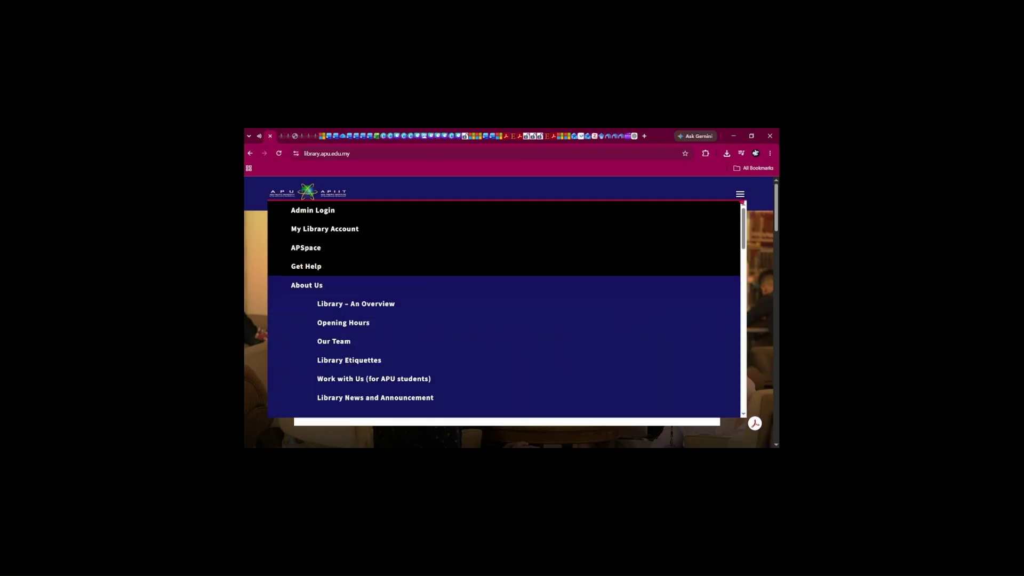
# - Open the library's APU E-databases page listed among its e-resources
pyautogui.scroll(-2, 640, 310)
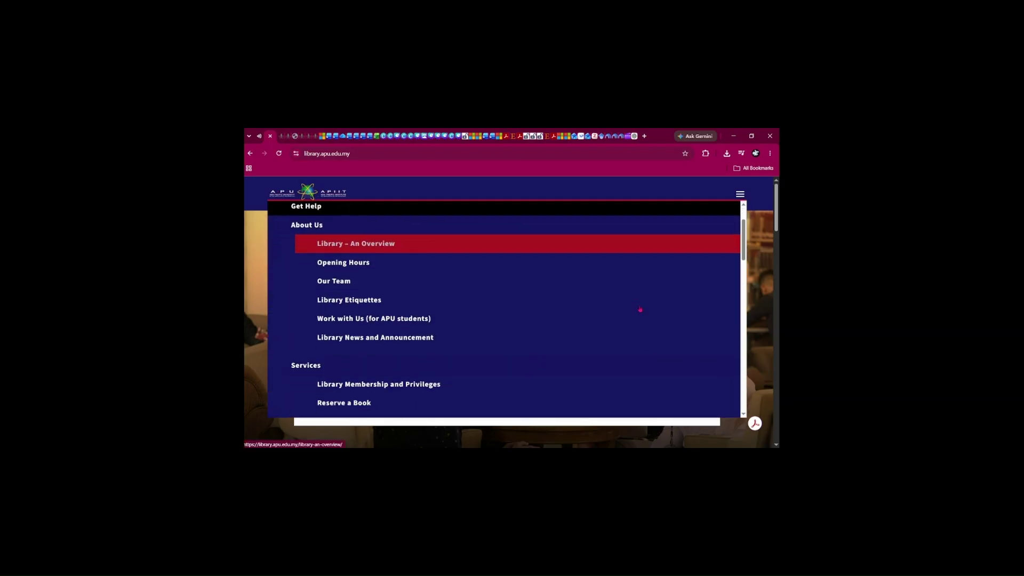
pyautogui.scroll(-4, 640, 310)
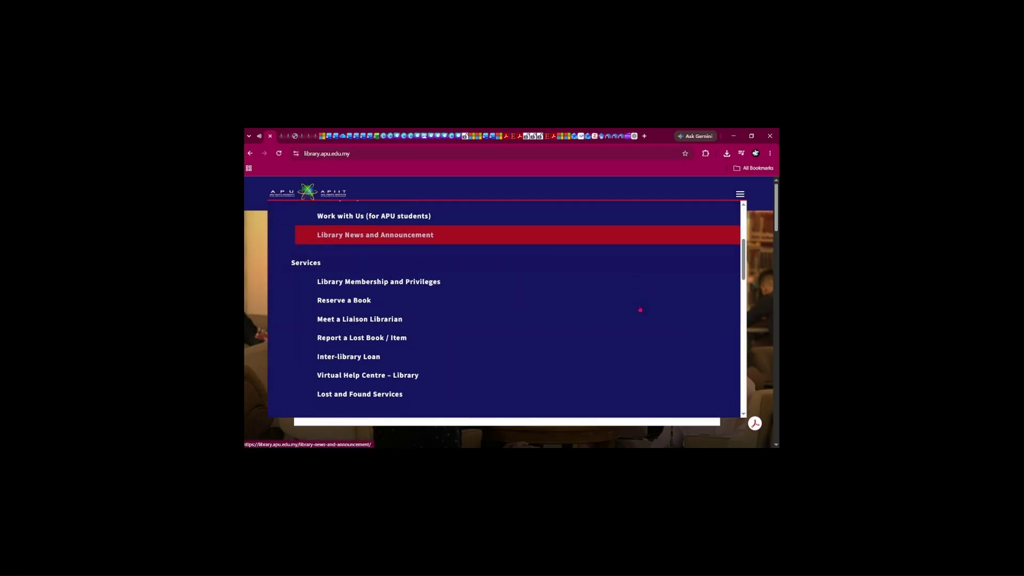
pyautogui.scroll(-9, 640, 310)
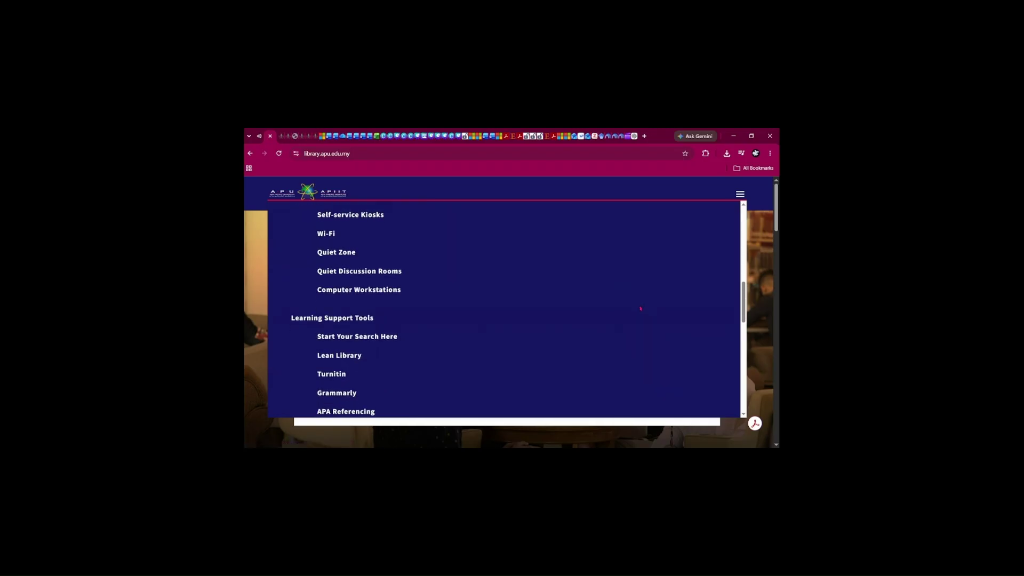
pyautogui.scroll(-5, 639, 310)
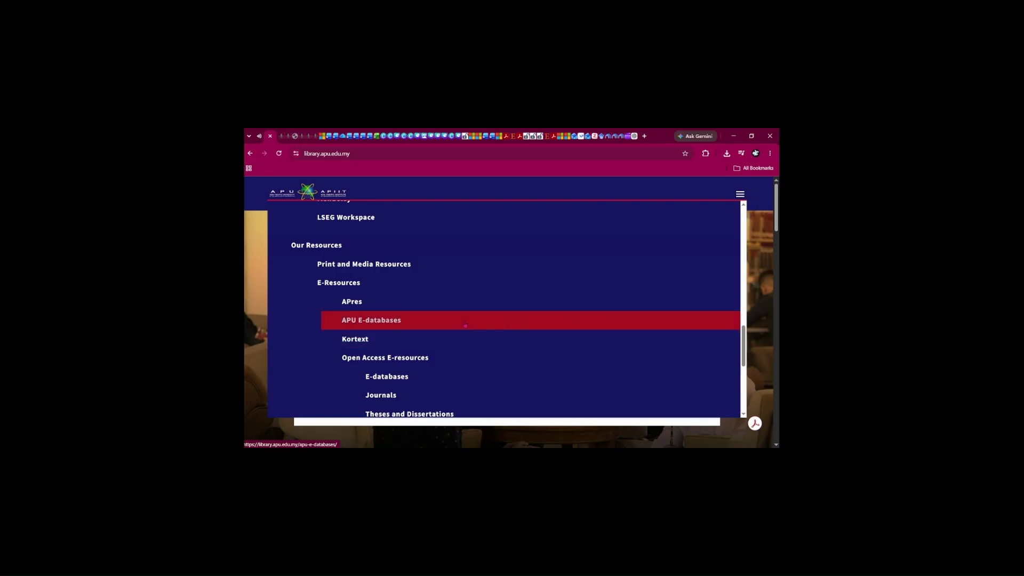
pyautogui.click(398, 321)
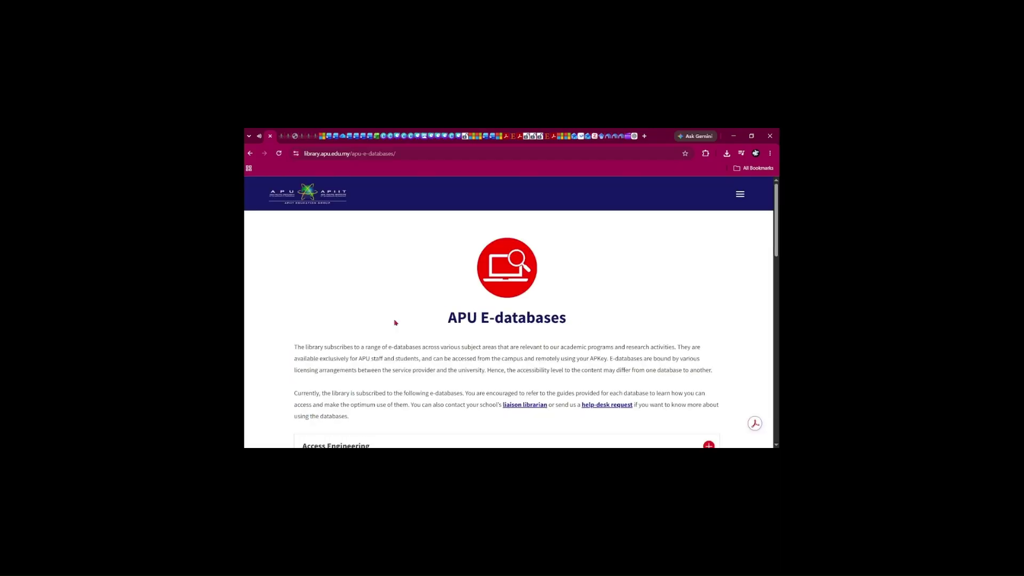
# - Expand the IEEE Xplore entry in the e-database list and open the database through its access link
pyautogui.scroll(-5, 396, 322)
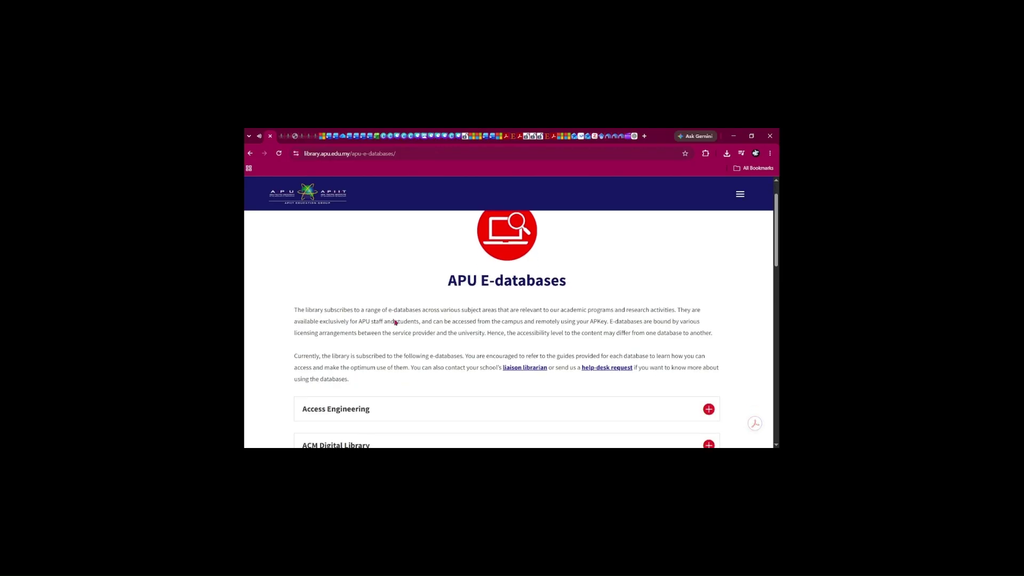
pyautogui.scroll(-10, 396, 322)
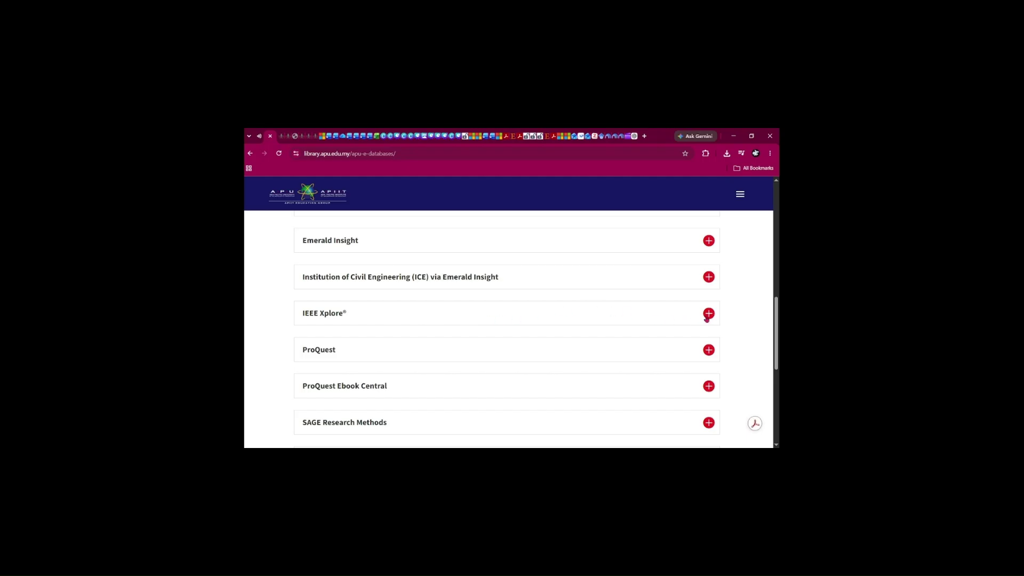
pyautogui.click(707, 319)
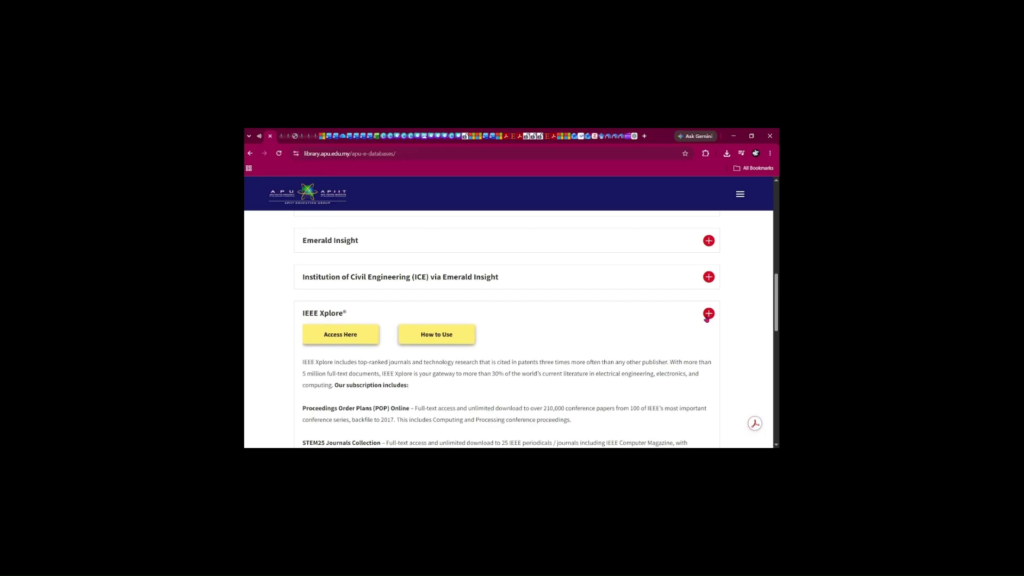
pyautogui.click(351, 345)
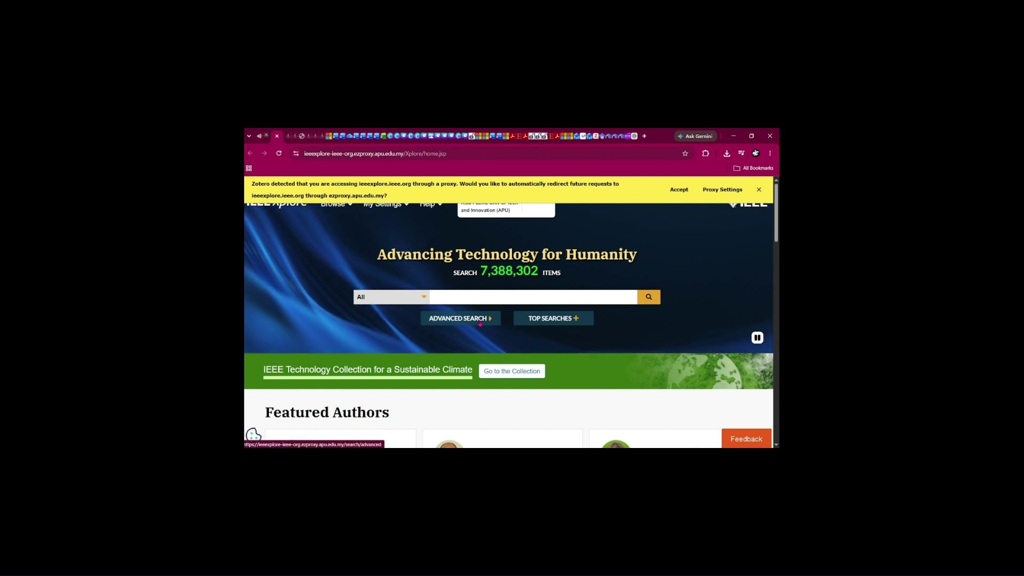
# - Open IEEE Xplore's advanced search and add a fourth search term row
pyautogui.click(480, 322)
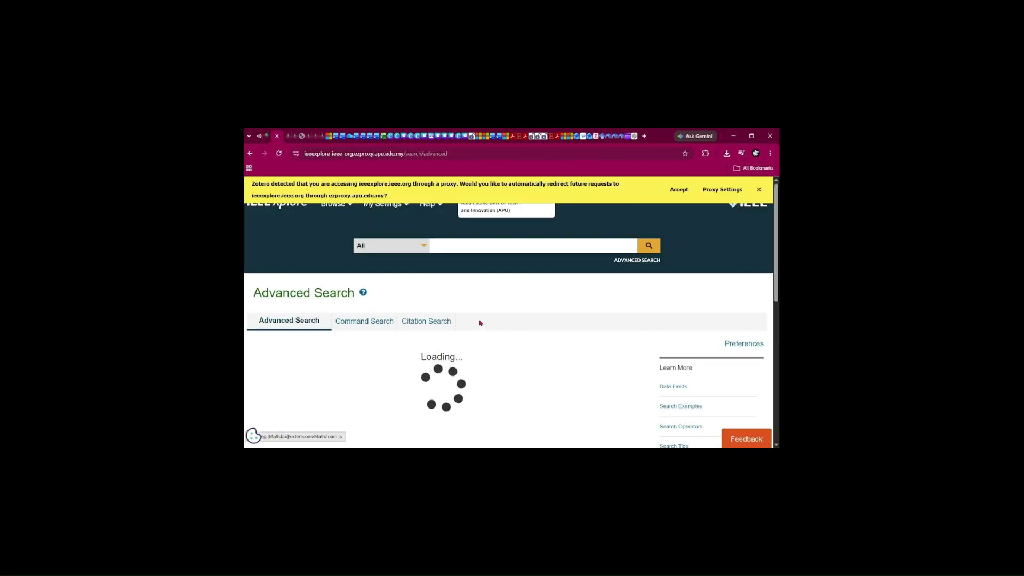
pyautogui.scroll(-2, 480, 323)
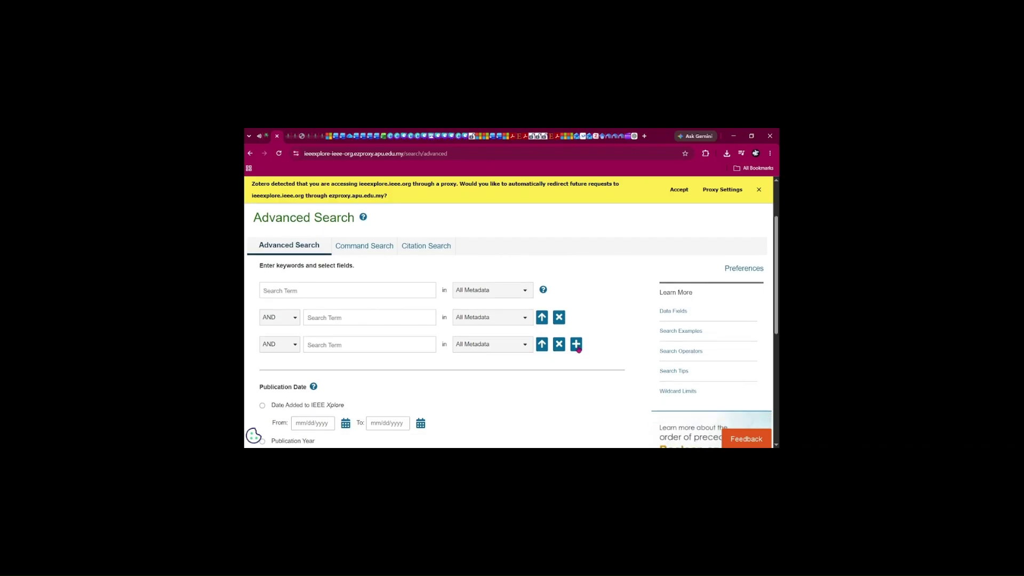
pyautogui.click(576, 345)
pyautogui.click(559, 374)
pyautogui.click(577, 344)
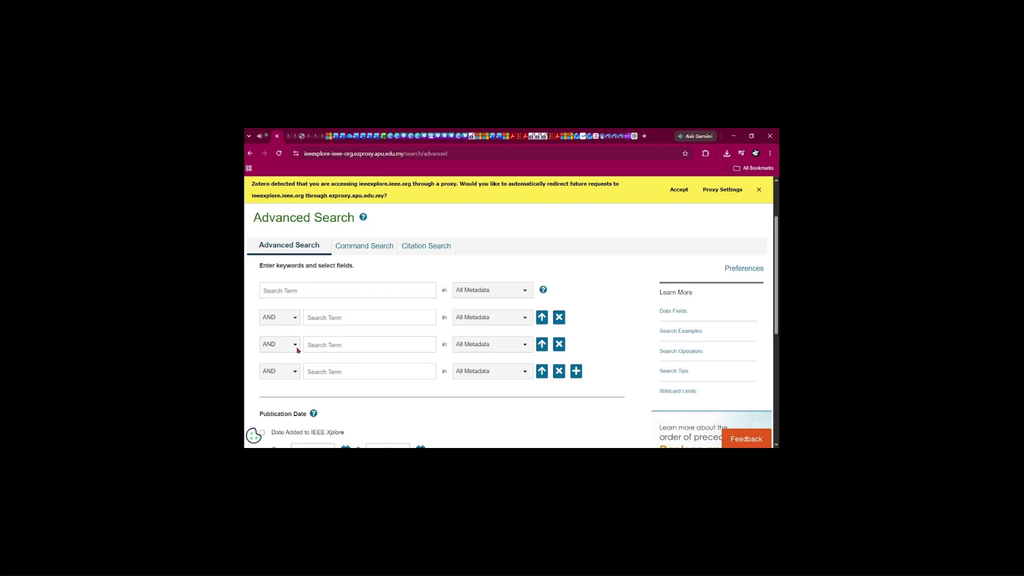
# - Fill the four search terms with "machine learning", "internet of things", "security" and "privacy"
pyautogui.click(289, 295)
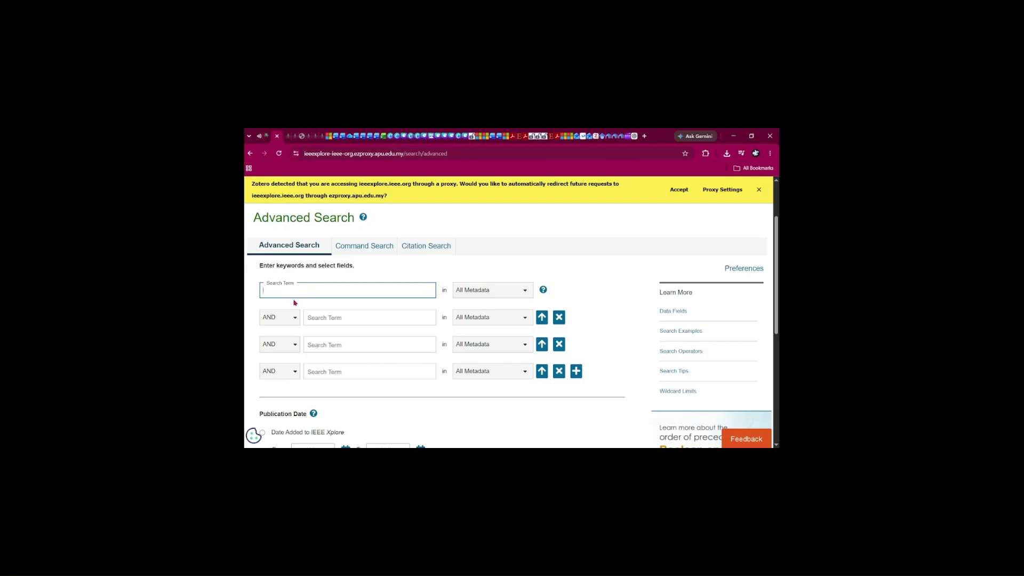
pyautogui.write('machine learning')
pyautogui.click(320, 321)
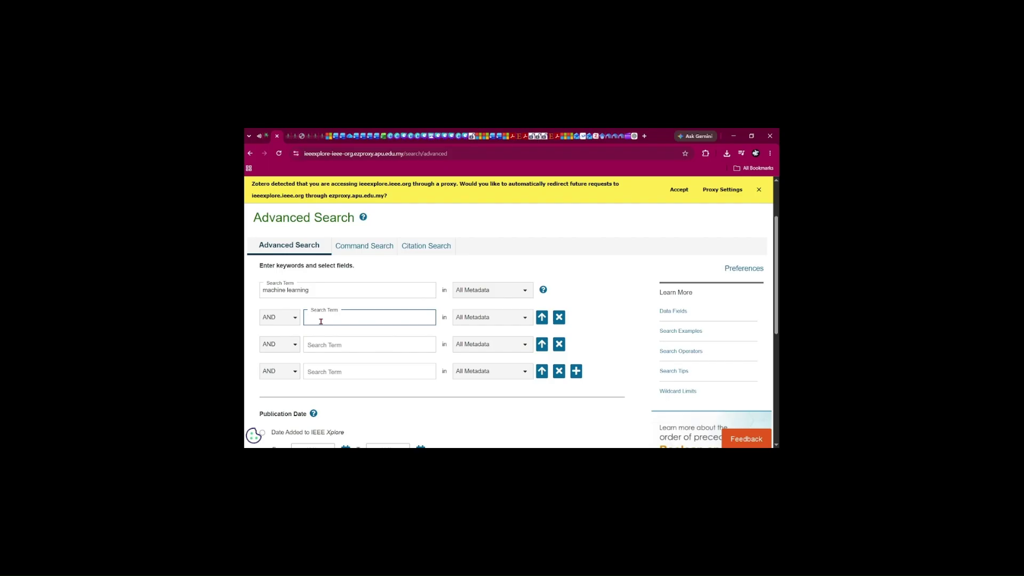
pyautogui.write('internet of thingd')
pyautogui.press('BackSpace')
pyautogui.write('s')
pyautogui.click(336, 347)
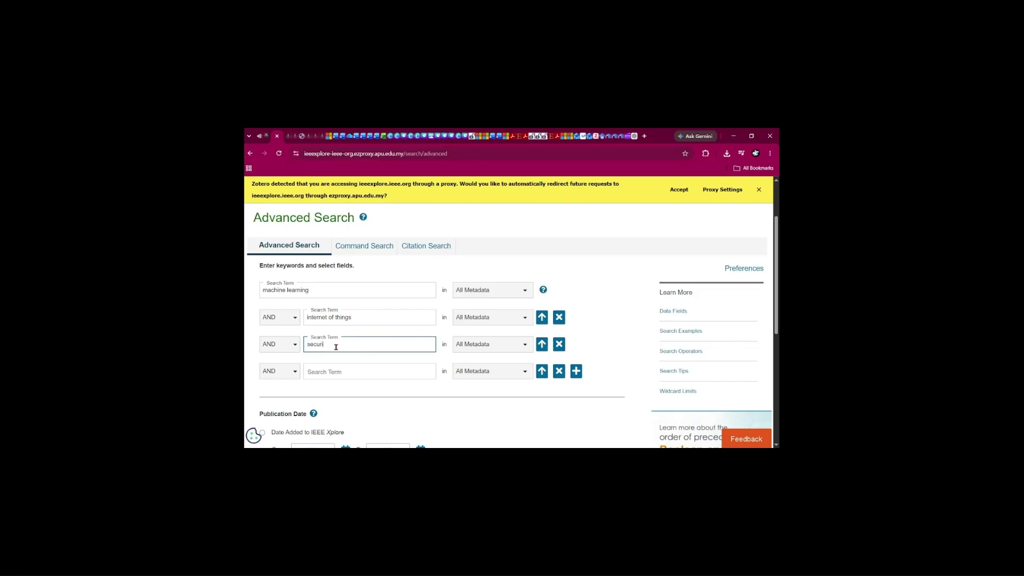
pyautogui.click(340, 377)
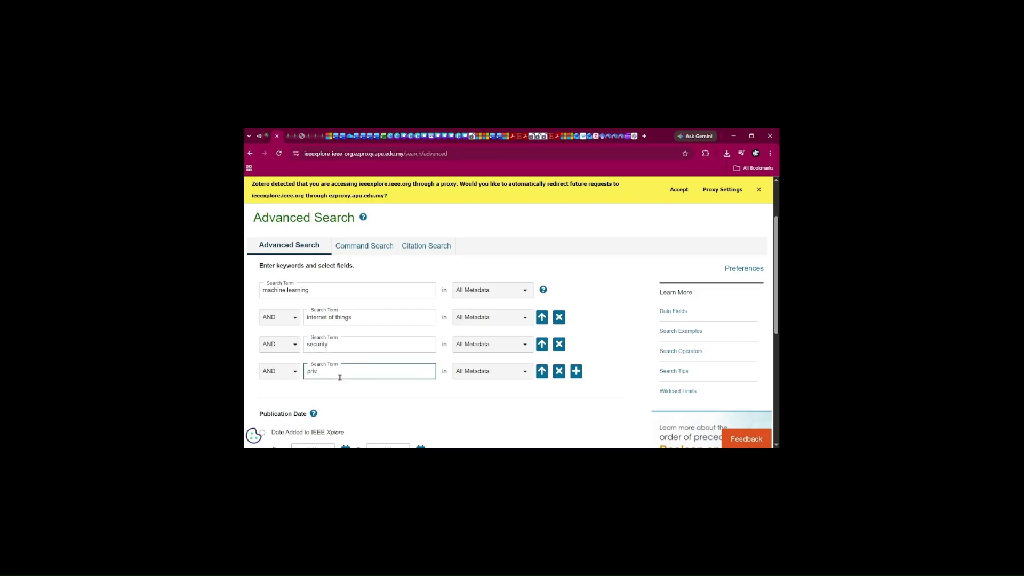
# - Try OR and NOT as the operator before the "security" term, and set it back to AND
pyautogui.click(295, 345)
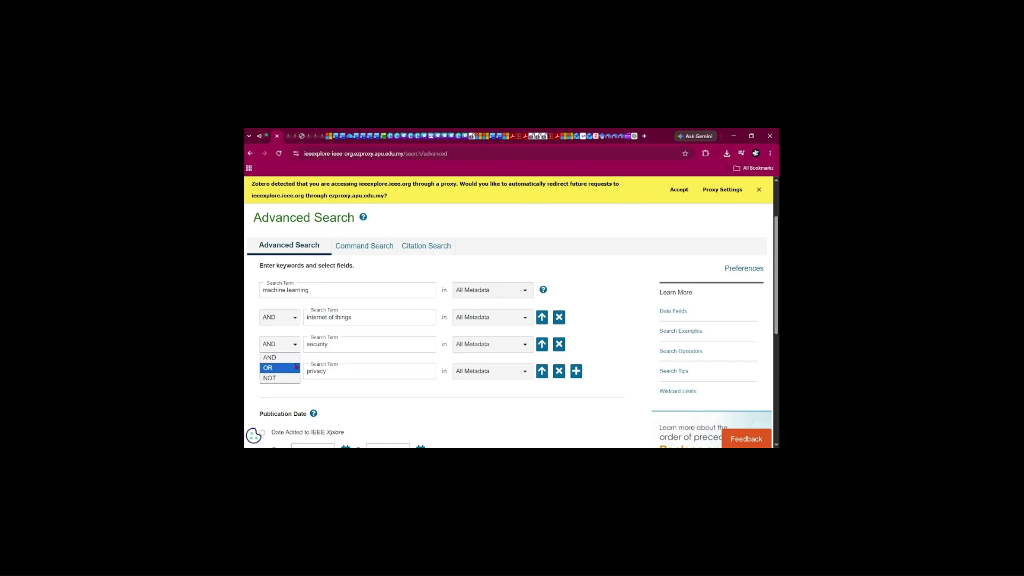
pyautogui.click(296, 366)
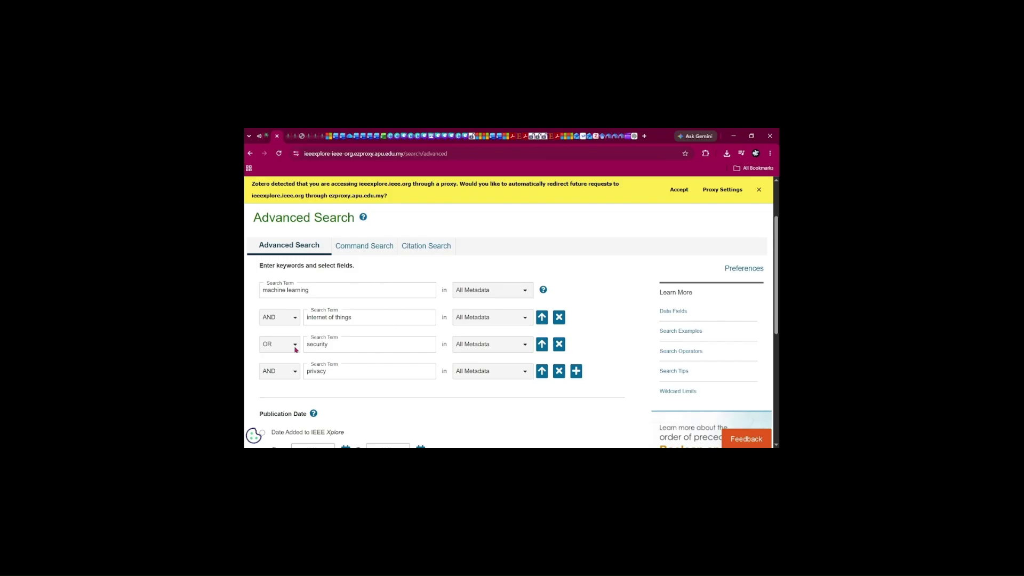
pyautogui.click(295, 346)
pyautogui.click(294, 378)
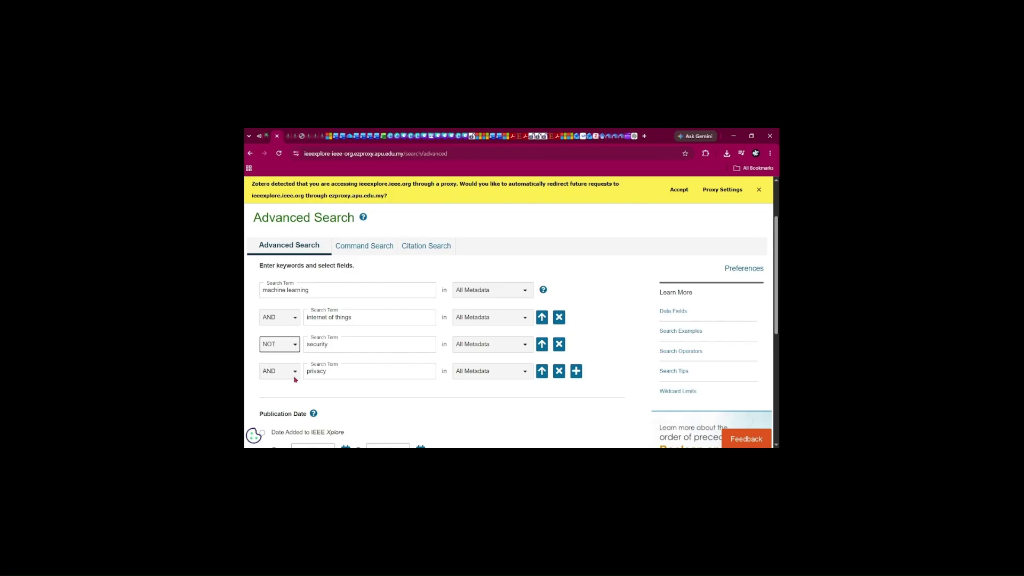
pyautogui.click(295, 345)
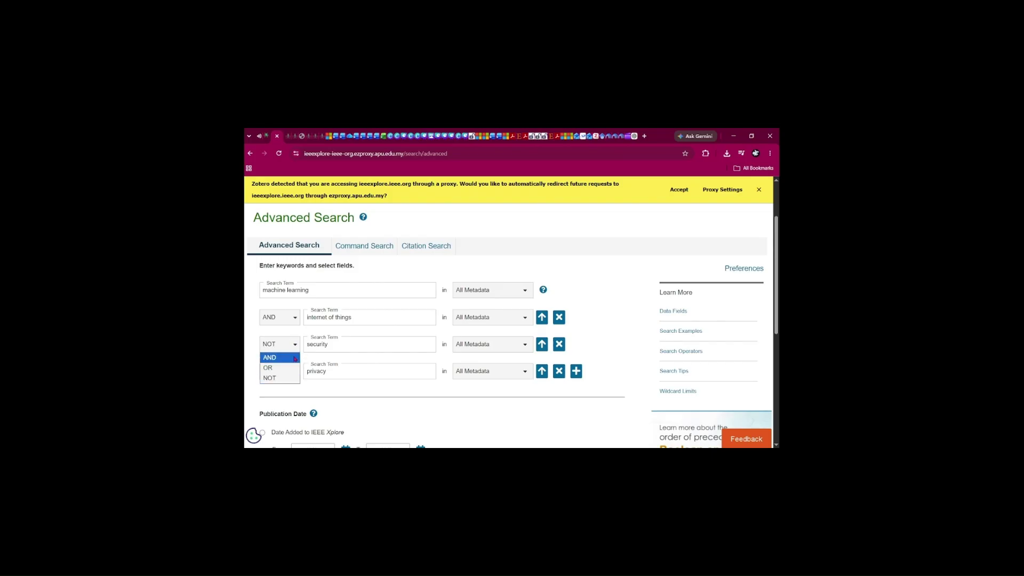
pyautogui.click(295, 358)
# - Set the operator before "privacy" to OR and enter a publication year range from 2020 to 2026
pyautogui.click(295, 371)
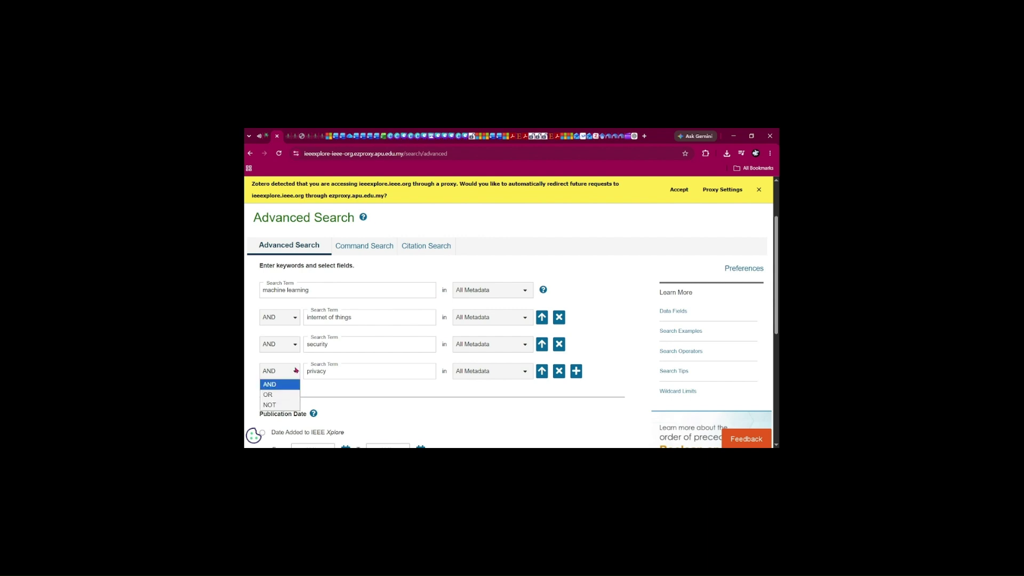
pyautogui.click(288, 397)
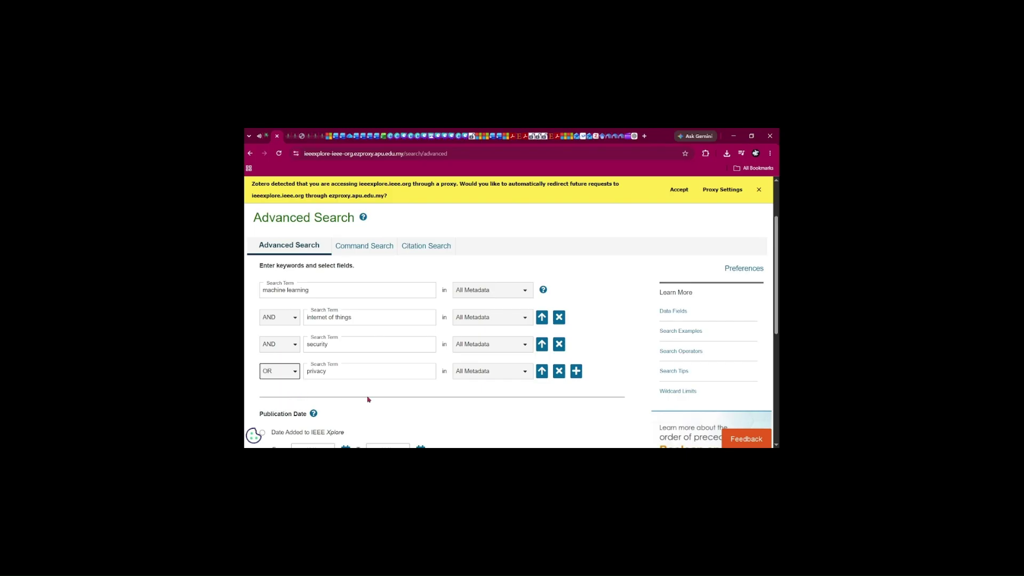
pyautogui.scroll(-1, 388, 403)
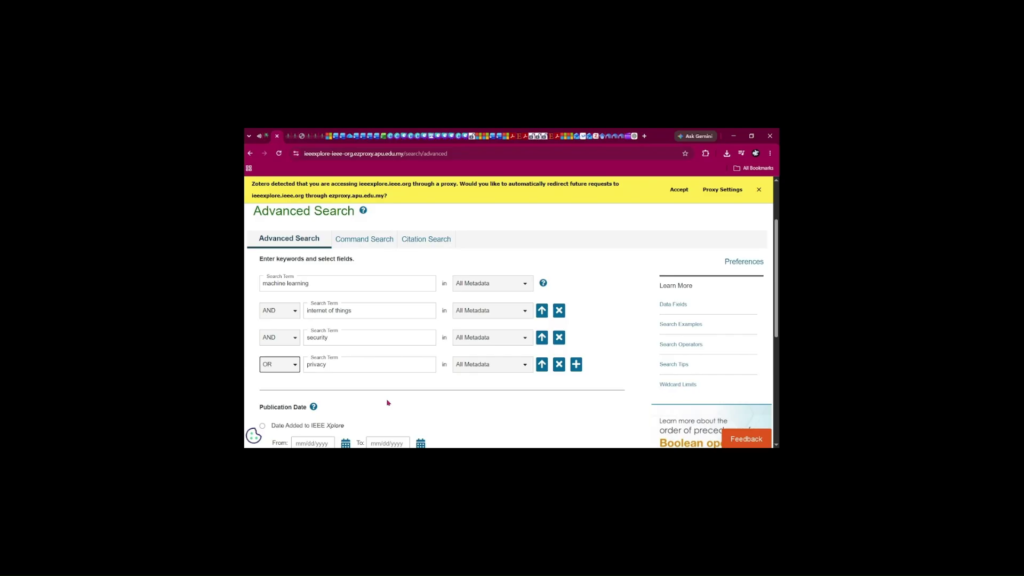
pyautogui.scroll(-3, 387, 402)
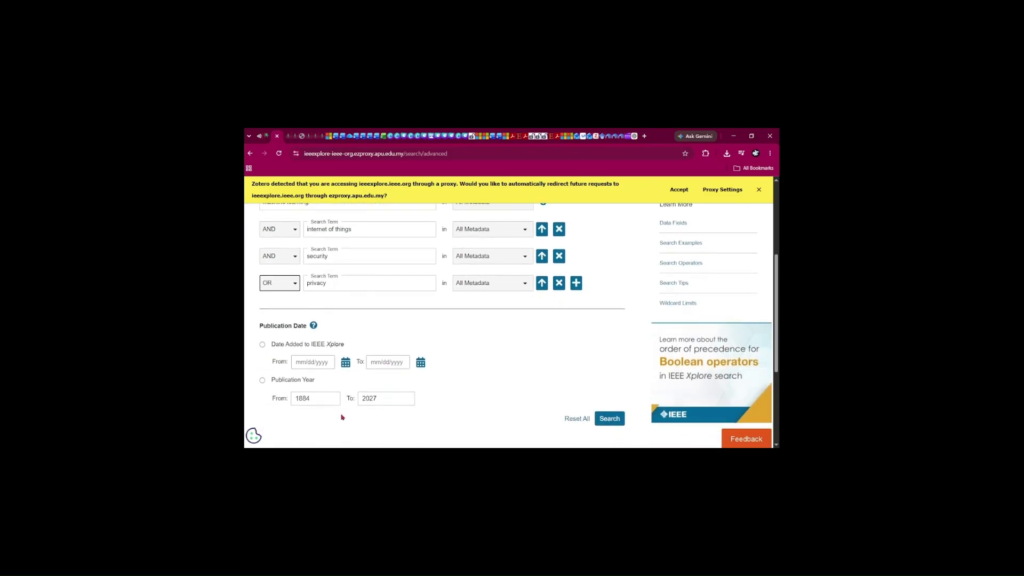
pyautogui.press('BackSpace')
pyautogui.press('BackSpace')
pyautogui.press('BackSpace')
pyautogui.write('20')
pyautogui.click(379, 399)
pyautogui.click(379, 399)
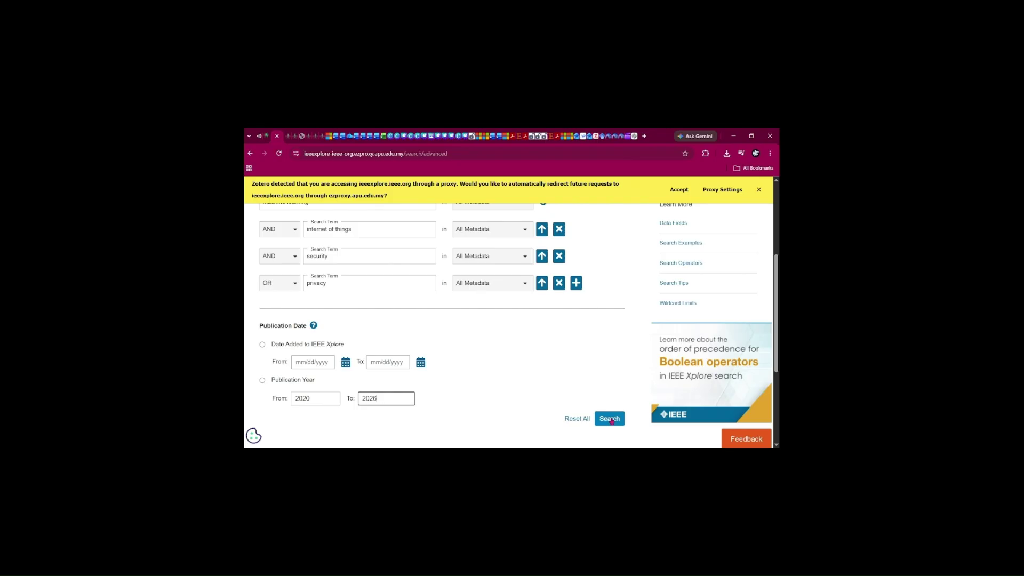
# - Review the search terms, operators and publication years, and run the advanced search
pyautogui.scroll(1, 608, 376)
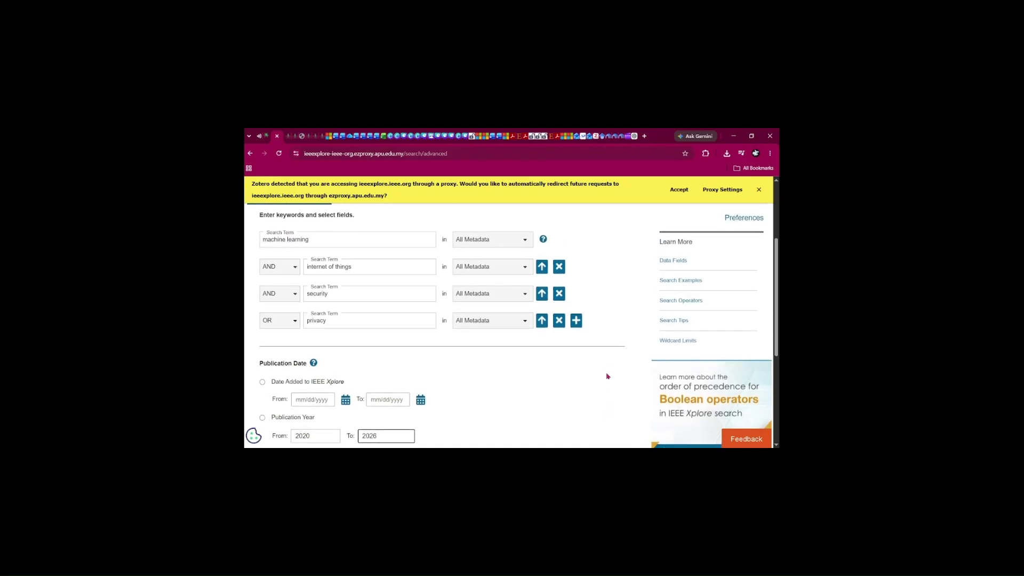
pyautogui.scroll(-1, 608, 376)
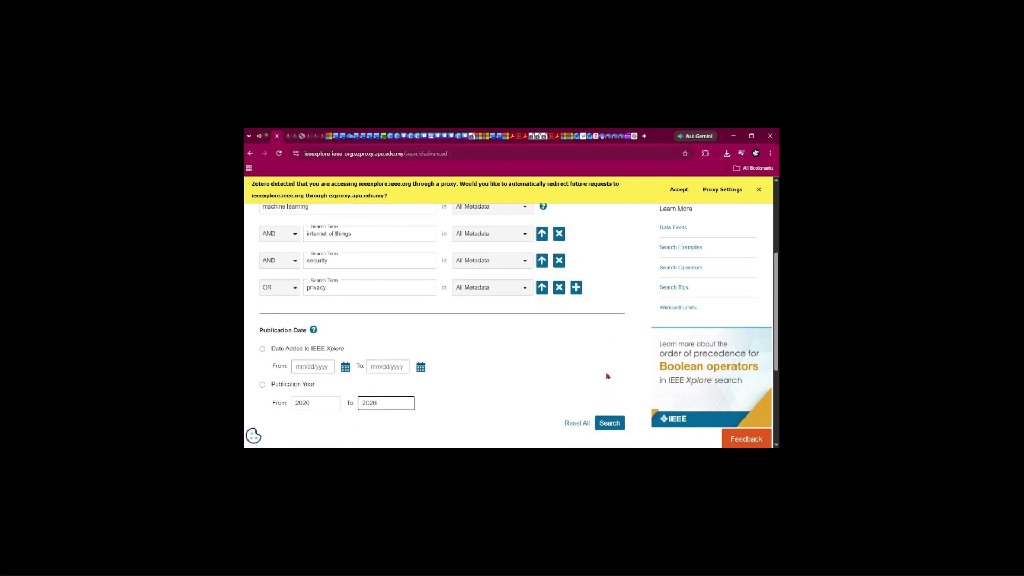
pyautogui.scroll(-1, 608, 376)
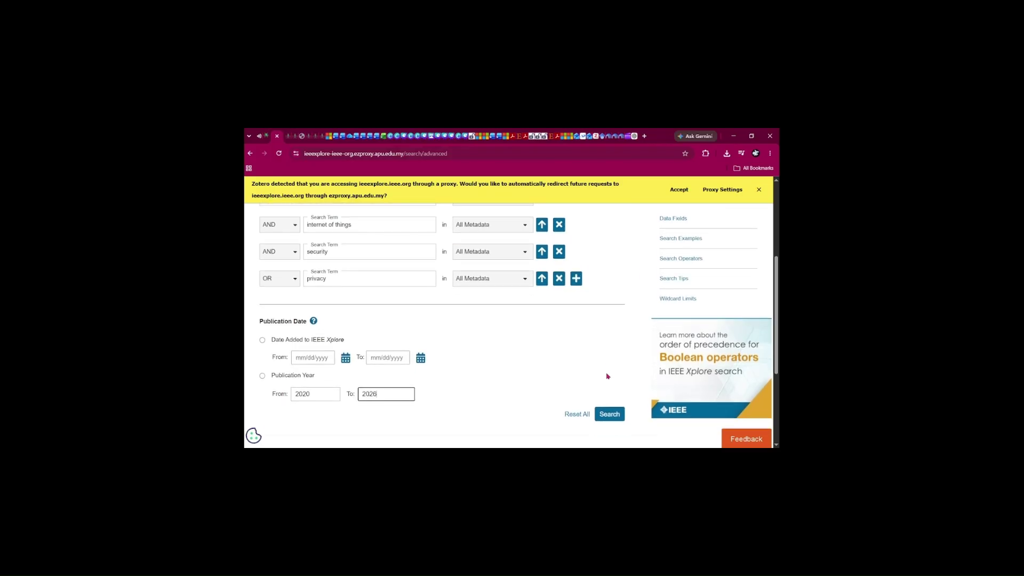
pyautogui.click(609, 420)
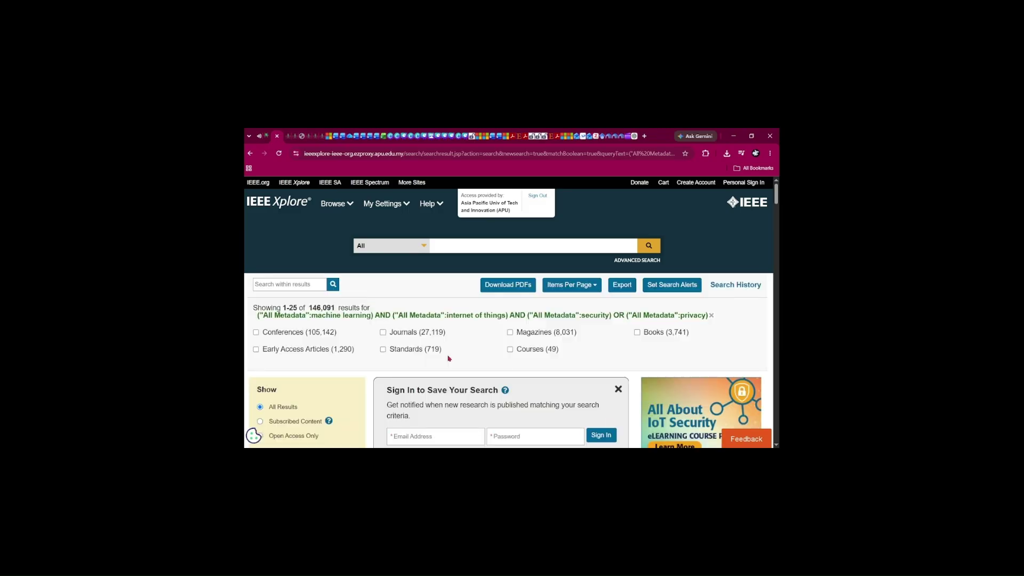
# - Examine the number of search results, the available filters and the listed papers
pyautogui.moveTo(309, 311); pyautogui.dragTo(336, 311)
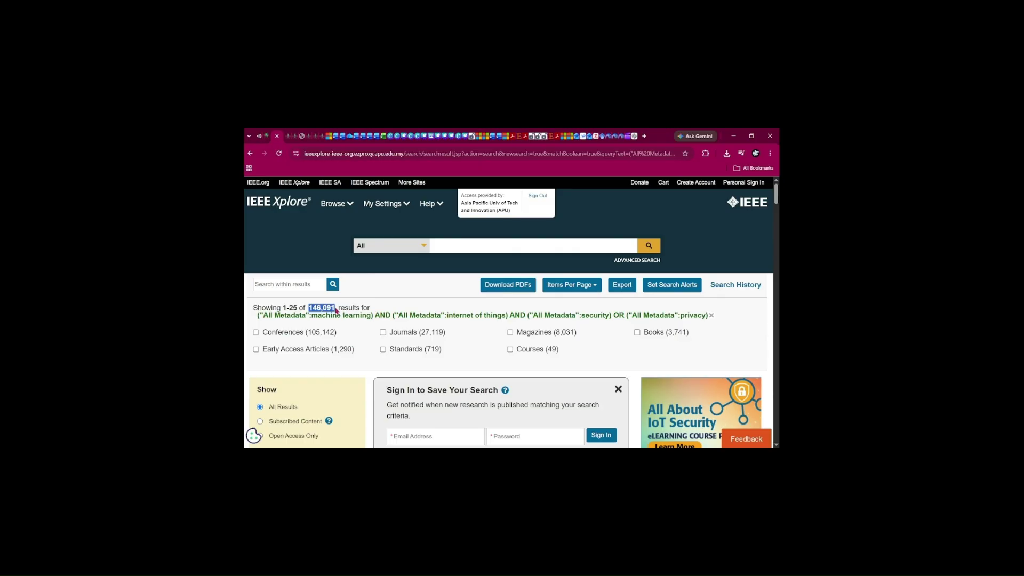
pyautogui.click(390, 304)
pyautogui.scroll(-2, 376, 342)
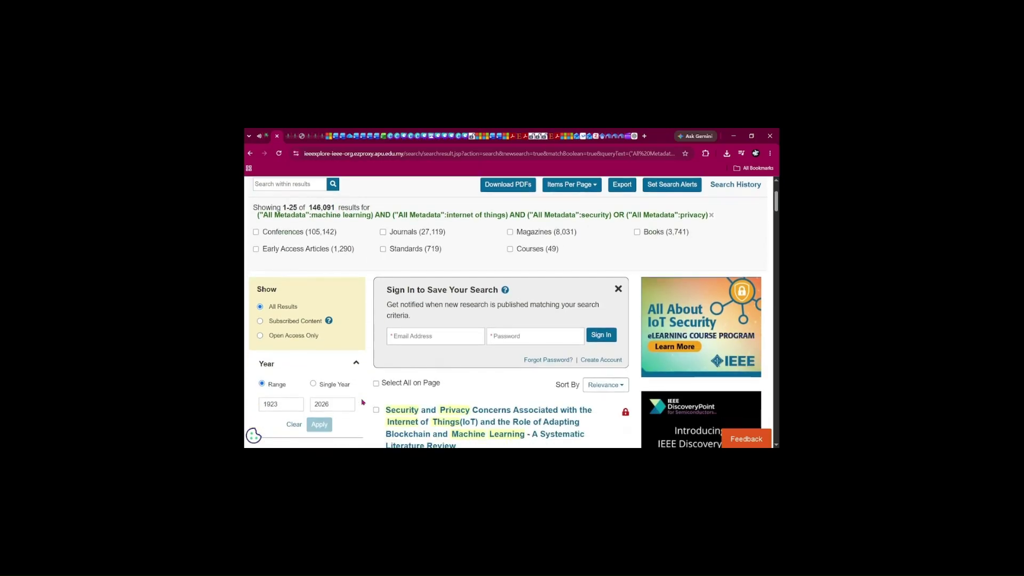
pyautogui.scroll(-3, 362, 402)
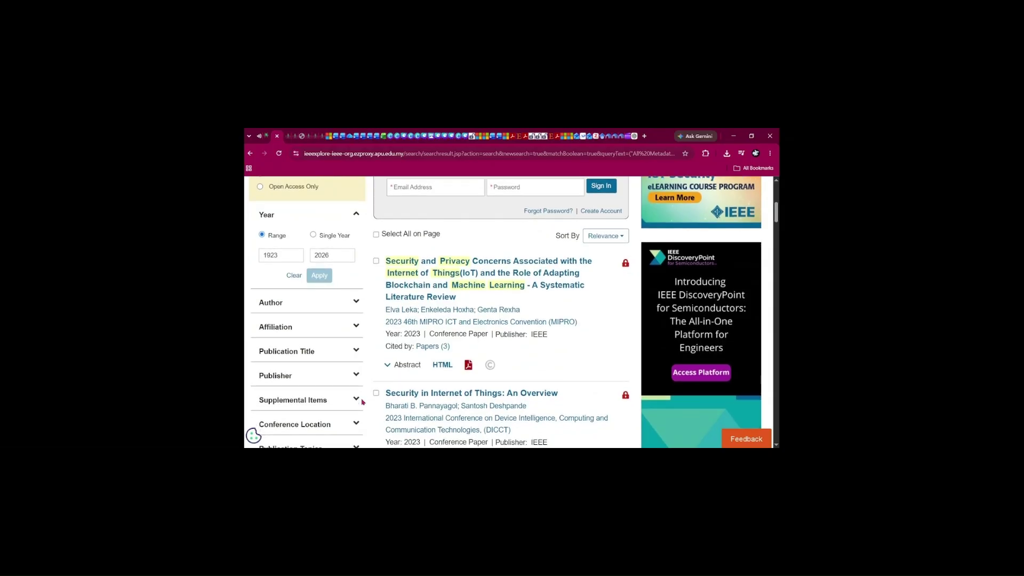
pyautogui.scroll(-2, 362, 402)
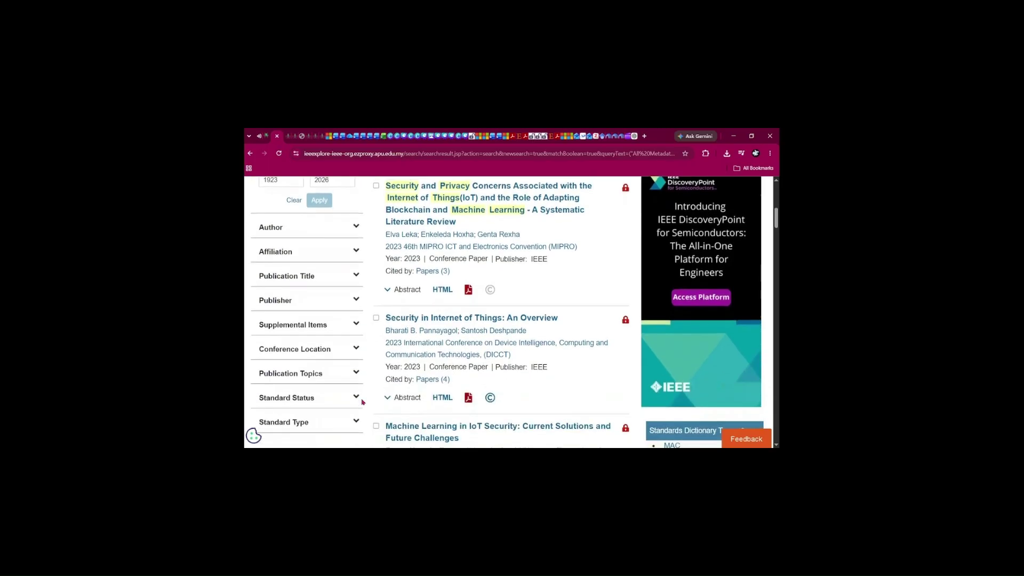
pyautogui.scroll(-1, 362, 410)
pyautogui.scroll(-3, 363, 411)
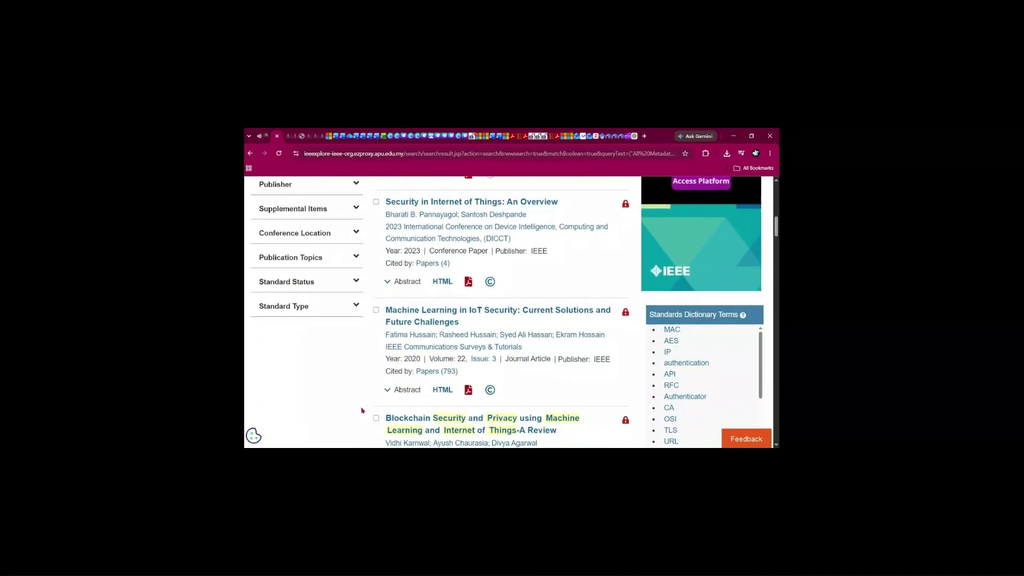
pyautogui.scroll(-3, 362, 410)
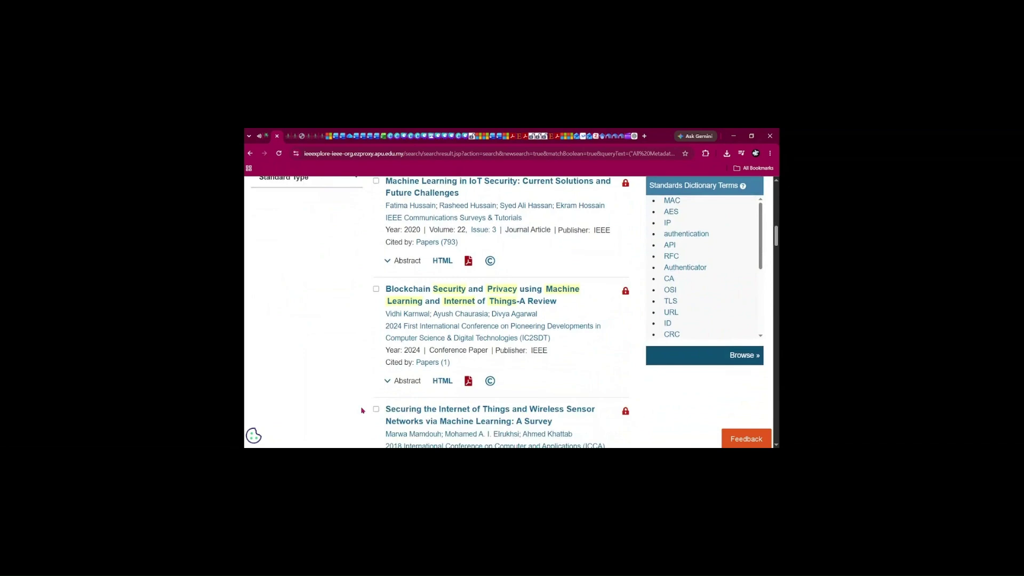